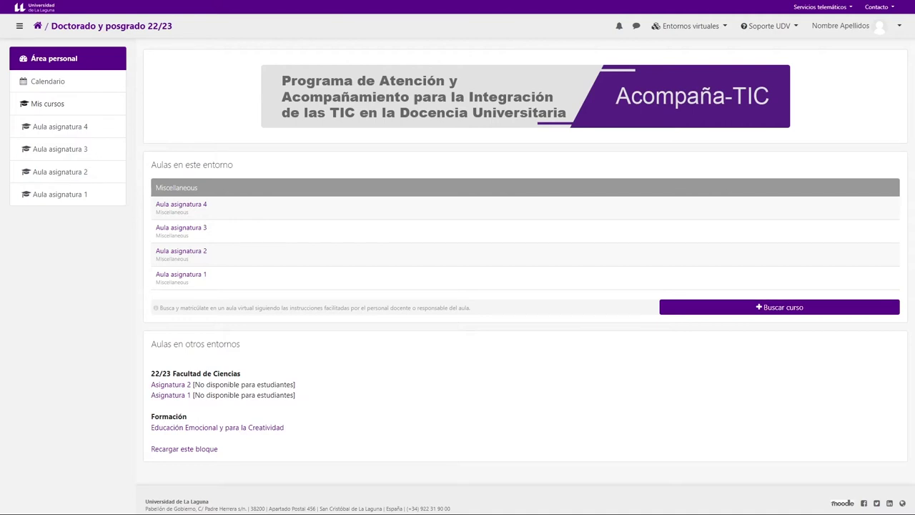
View the full notifications list, and open the notification preferences page
click(619, 32)
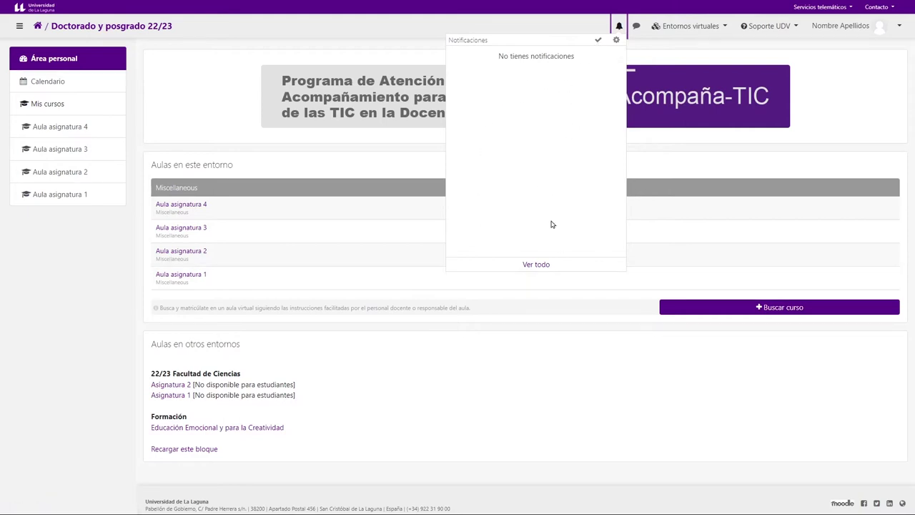
click(538, 266)
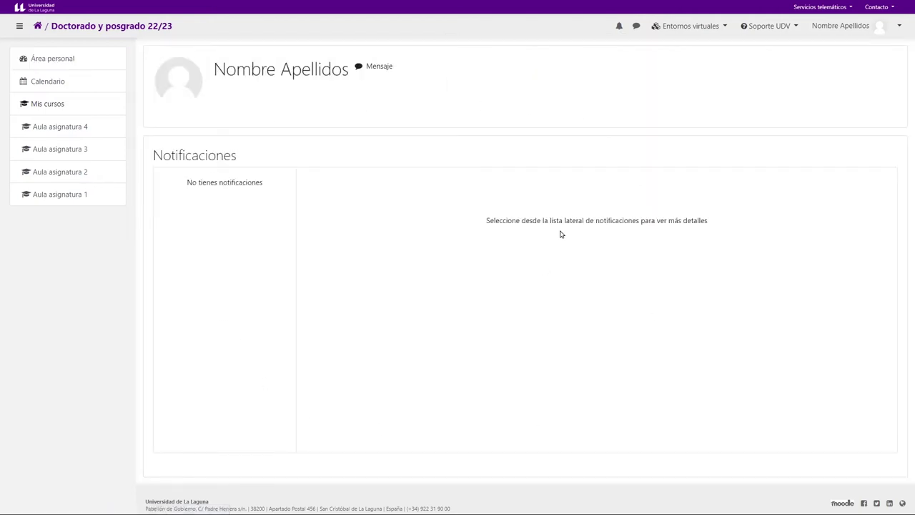
click(619, 27)
click(616, 40)
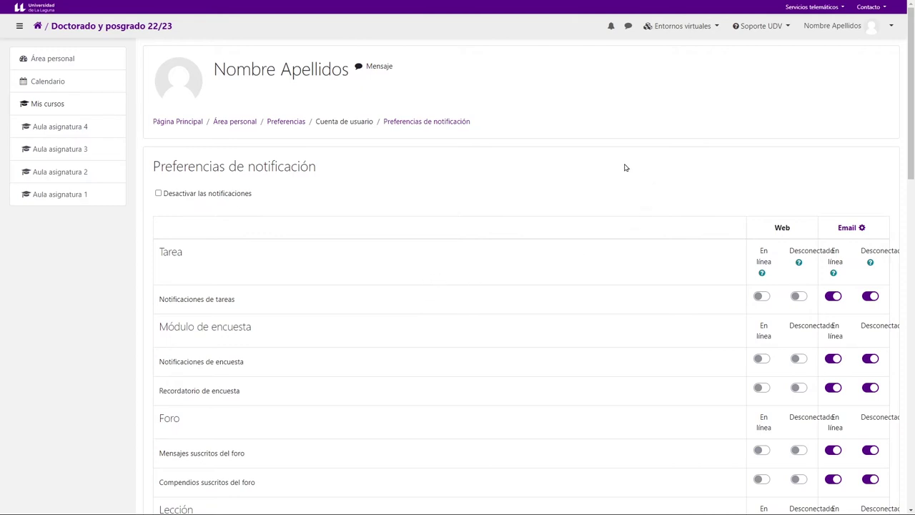
Disable all notifications with Desactivar las notificaciones, and enable them again
click(159, 194)
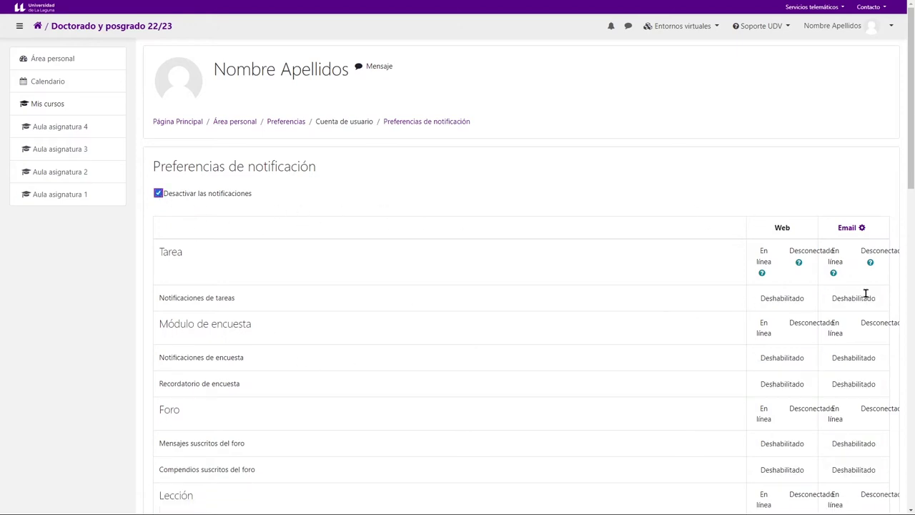
click(208, 195)
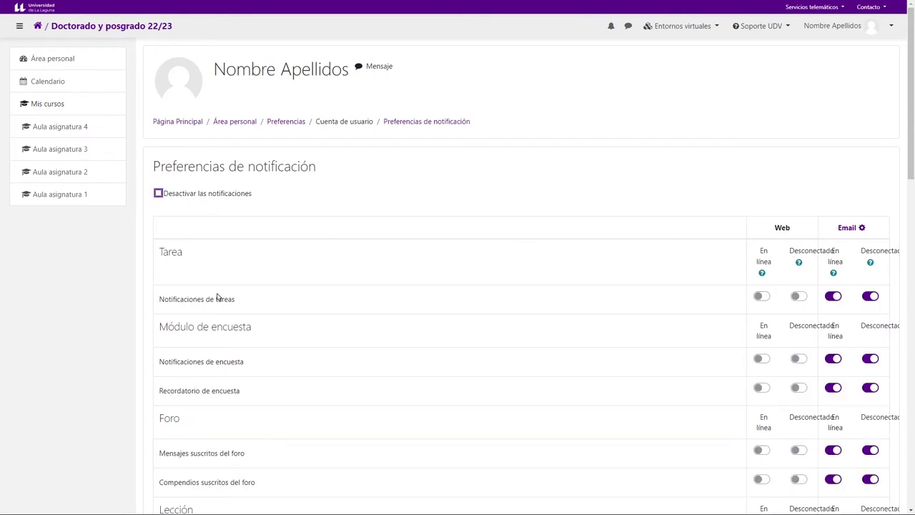
Examine the notification types listed under Tarea, Módulo de encuesta, Foro, Lección and Sistema
scroll(408, 388, down, 1)
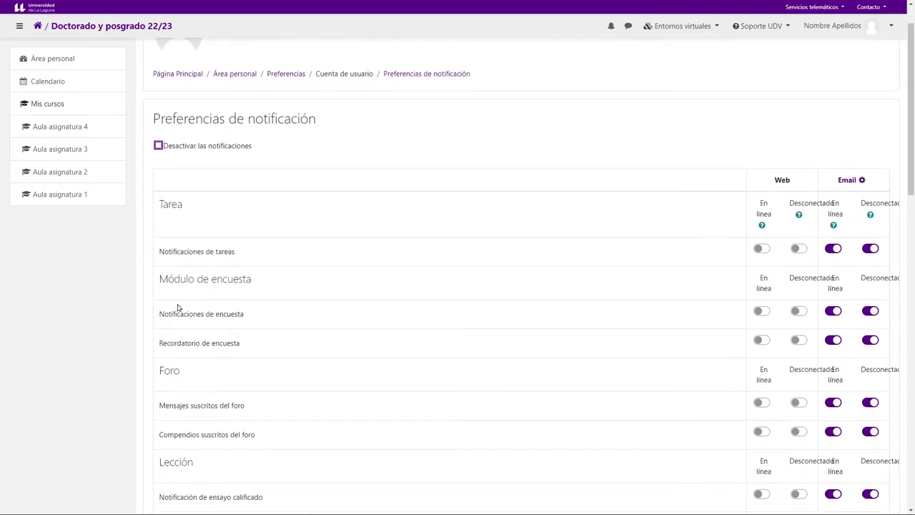
scroll(218, 353, down, 2)
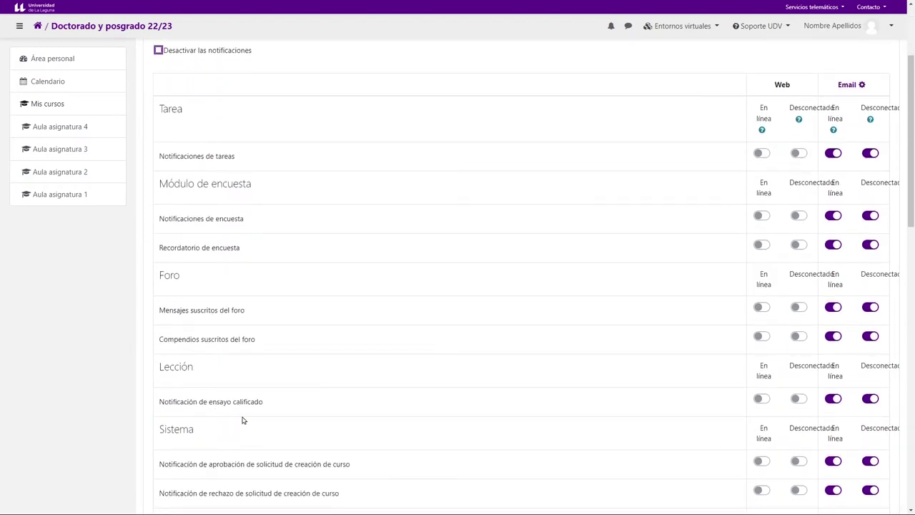
scroll(258, 357, up, 2)
drag(191, 207, 161, 205)
drag(283, 276, 158, 278)
drag(203, 376, 151, 372)
shift+click(195, 384)
click(170, 376)
drag(174, 405, 234, 405)
scroll(241, 365, down, 2)
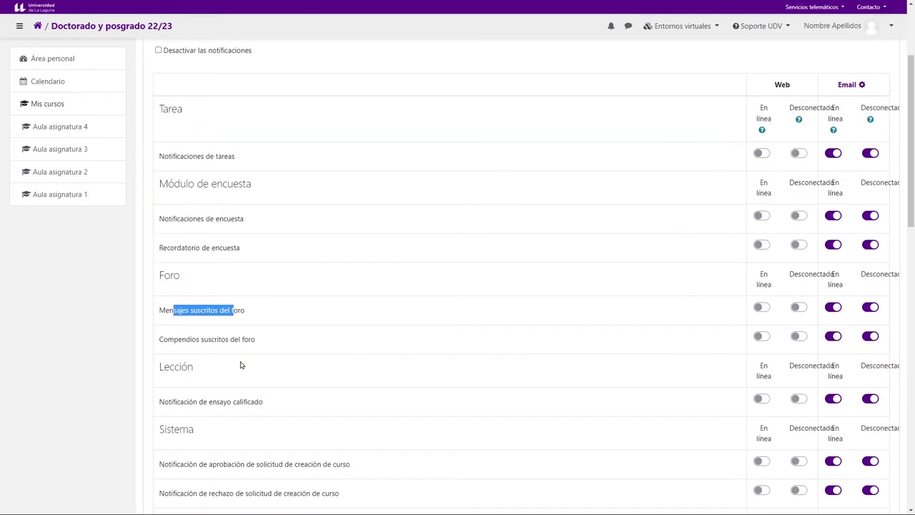
scroll(241, 364, up, 3)
click(596, 194)
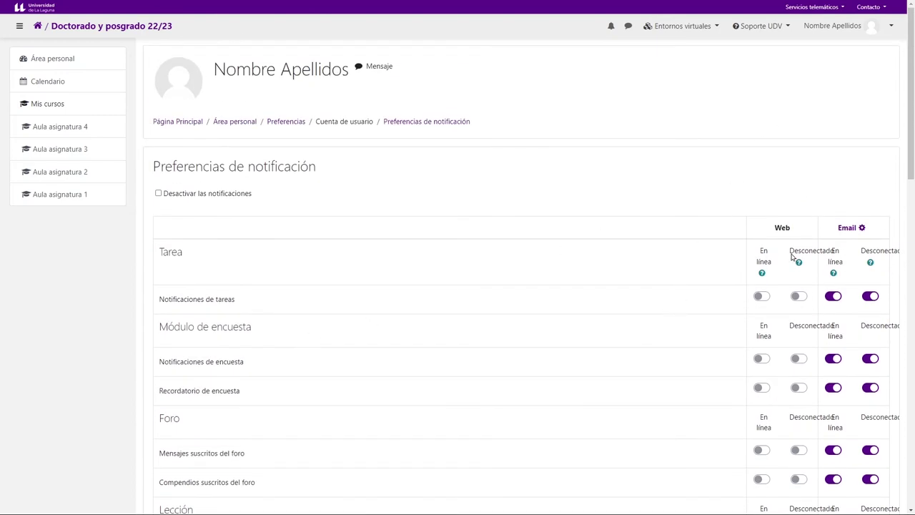
Examine the Web notification column, the Doctorado y posgrado 22/23 environment name and the Notificaciones de tareas row
drag(795, 228, 712, 216)
click(676, 213)
drag(195, 27, 50, 28)
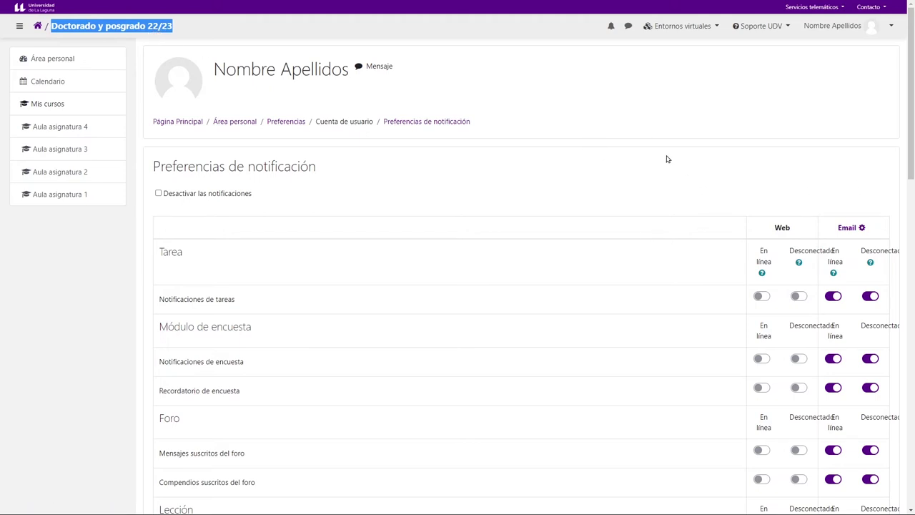
click(680, 199)
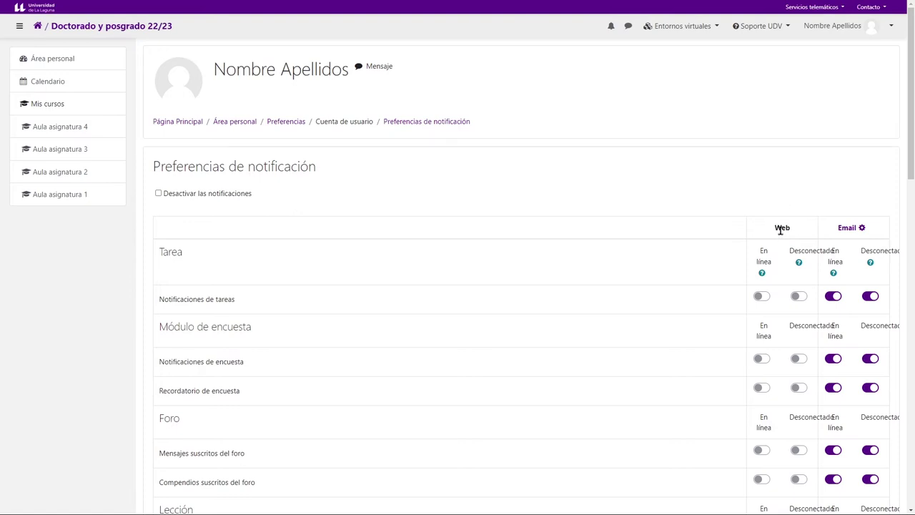
drag(795, 231, 773, 226)
click(762, 226)
drag(164, 301, 228, 302)
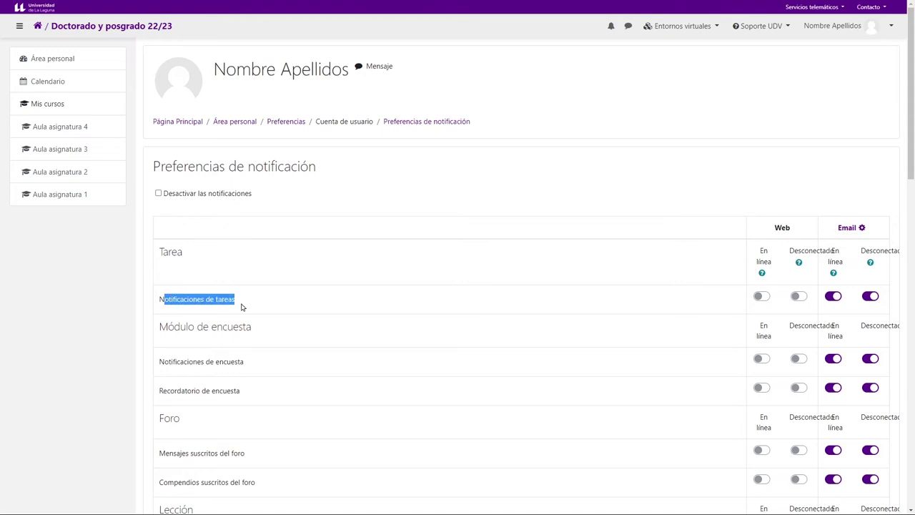
click(619, 189)
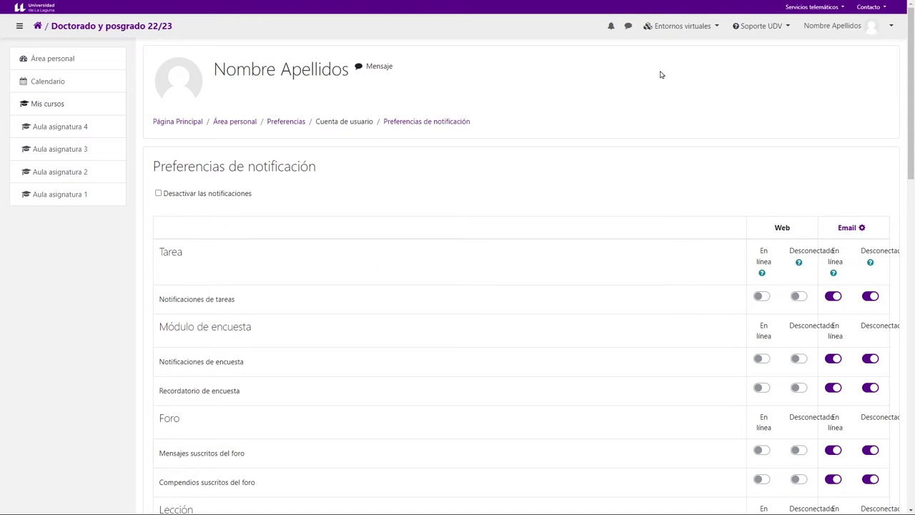
Turn on the En línea and Desconectado Web notifications for Notificaciones de tareas, and turn both off again
click(762, 297)
click(800, 298)
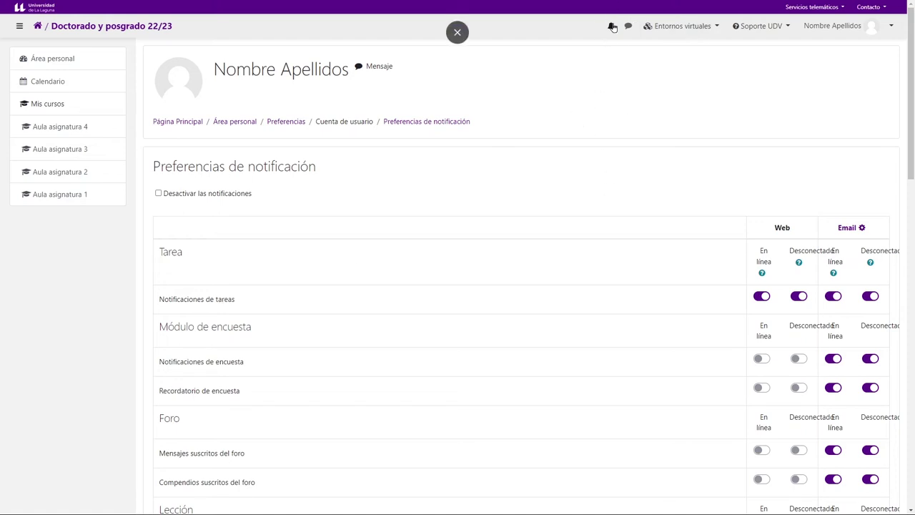
click(802, 297)
click(763, 298)
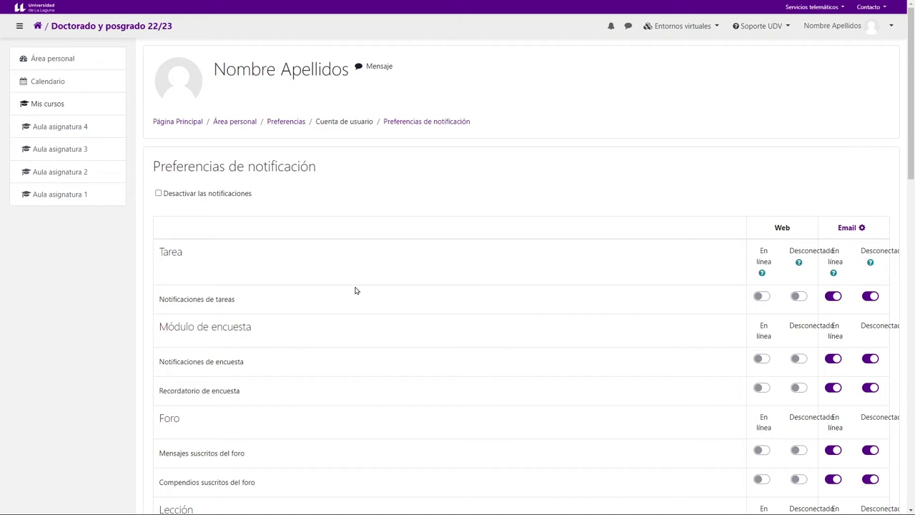
Examine the Email column's En línea and Desconectado options for Notificaciones de tareas
drag(154, 308, 214, 299)
click(248, 309)
drag(840, 262, 833, 253)
drag(861, 248, 876, 248)
click(751, 204)
Review the Web and Email delivery settings across the whole list of notification types, from Tarea to Monitor de eventos
scroll(807, 232, down, 2)
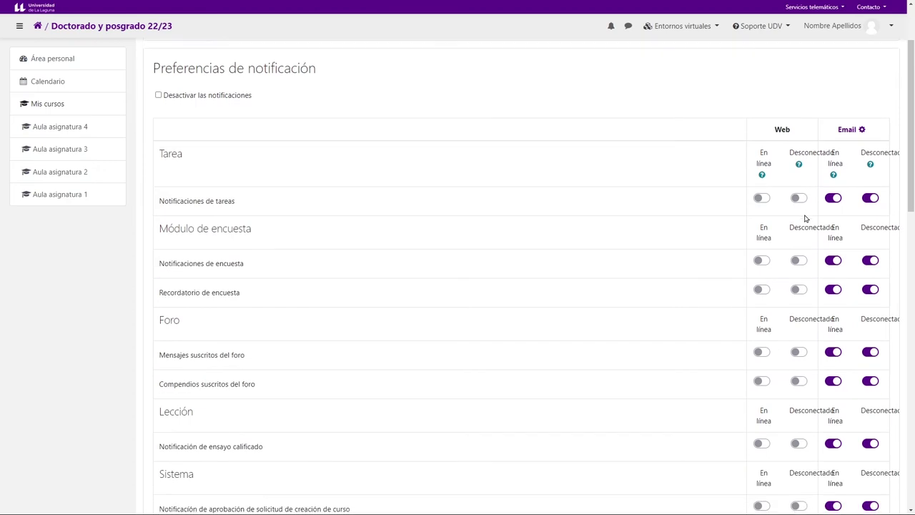
scroll(805, 218, down, 10)
scroll(805, 218, down, 6)
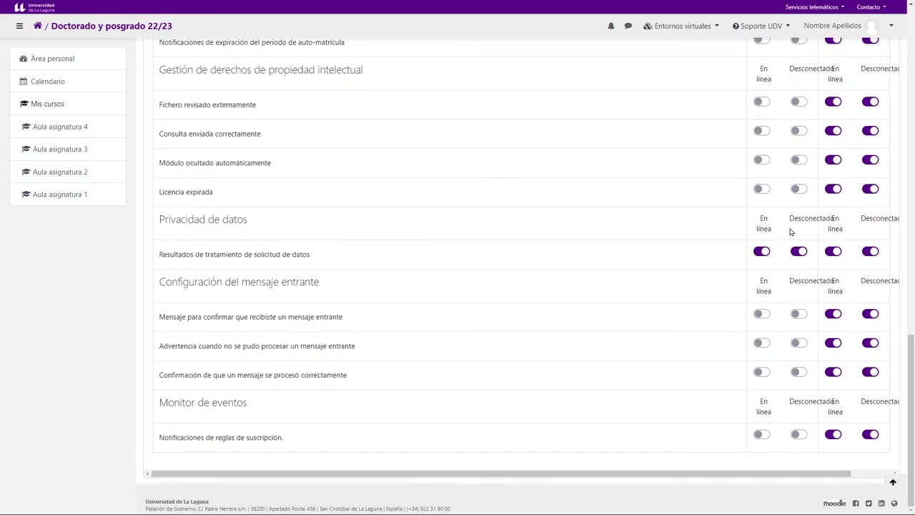
scroll(790, 231, up, 7)
scroll(789, 232, up, 8)
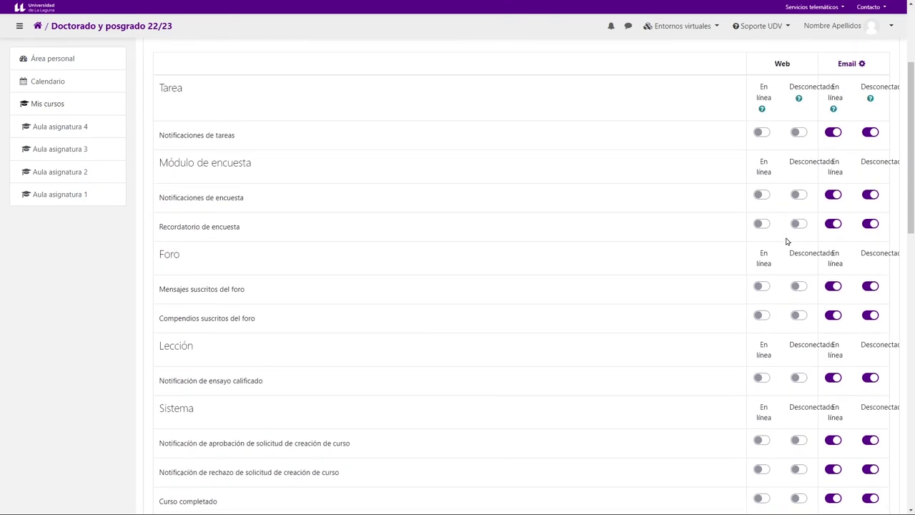
scroll(787, 241, up, 1)
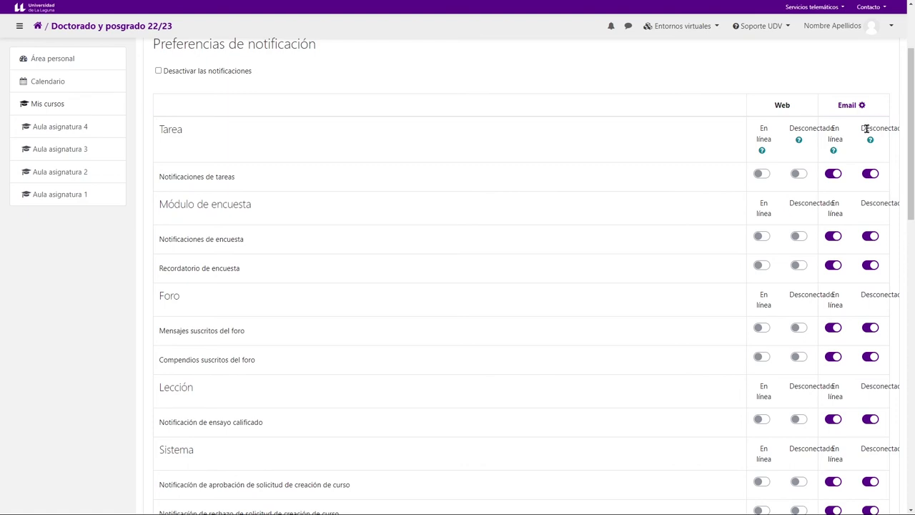
scroll(867, 129, down, 3)
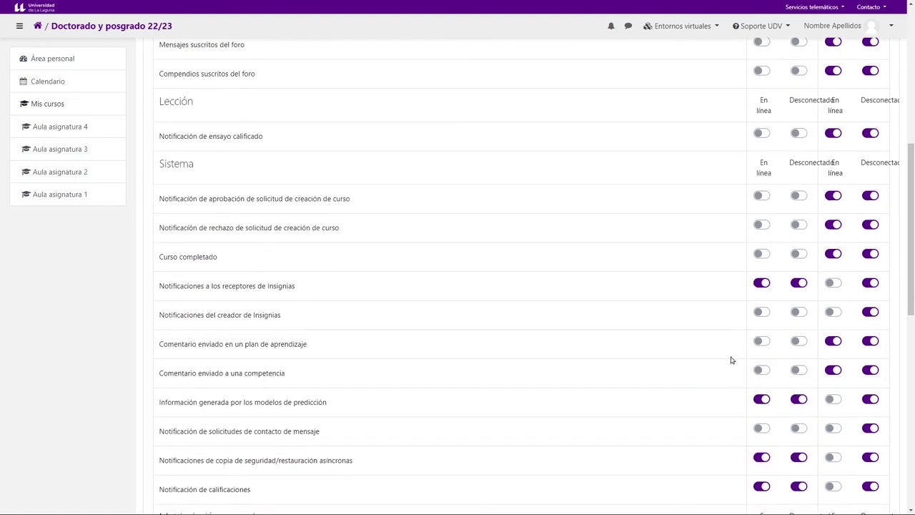
scroll(745, 351, up, 2)
scroll(736, 336, up, 3)
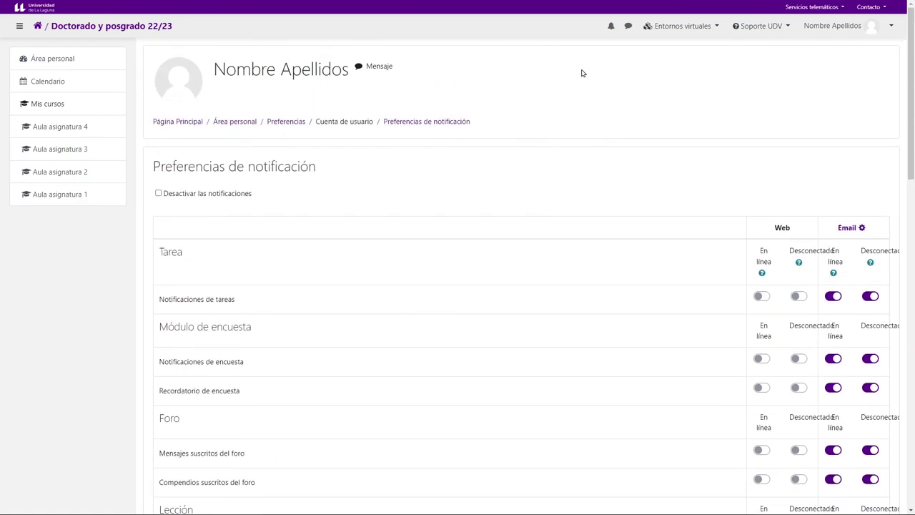
scroll(748, 274, down, 2)
scroll(787, 293, down, 2)
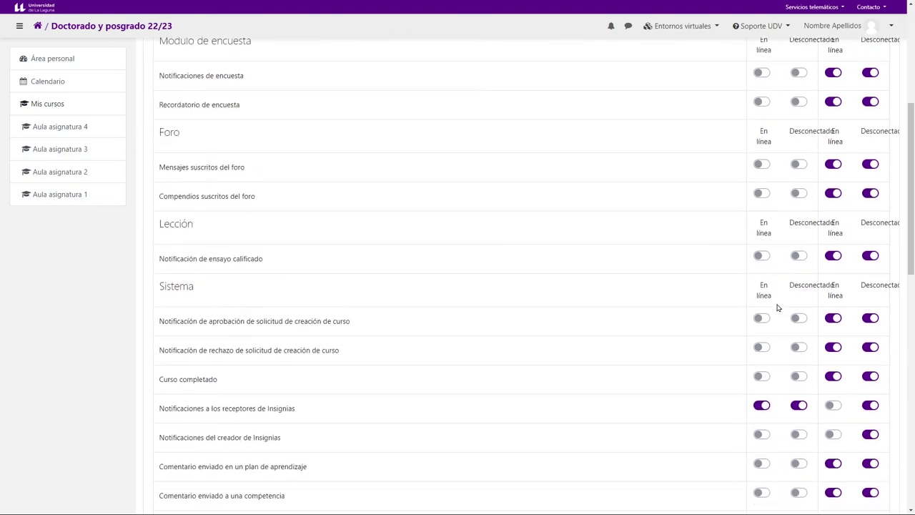
scroll(760, 355, down, 1)
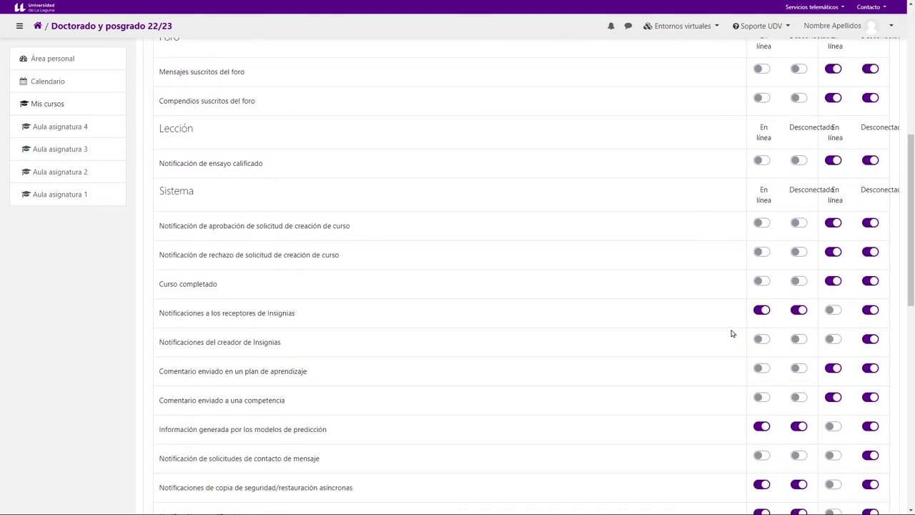
scroll(730, 345, down, 2)
scroll(729, 344, up, 8)
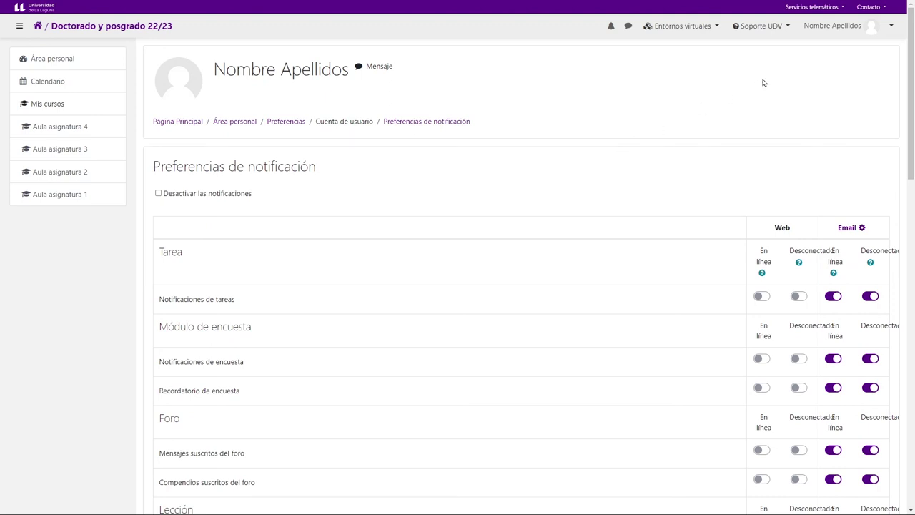
click(840, 35)
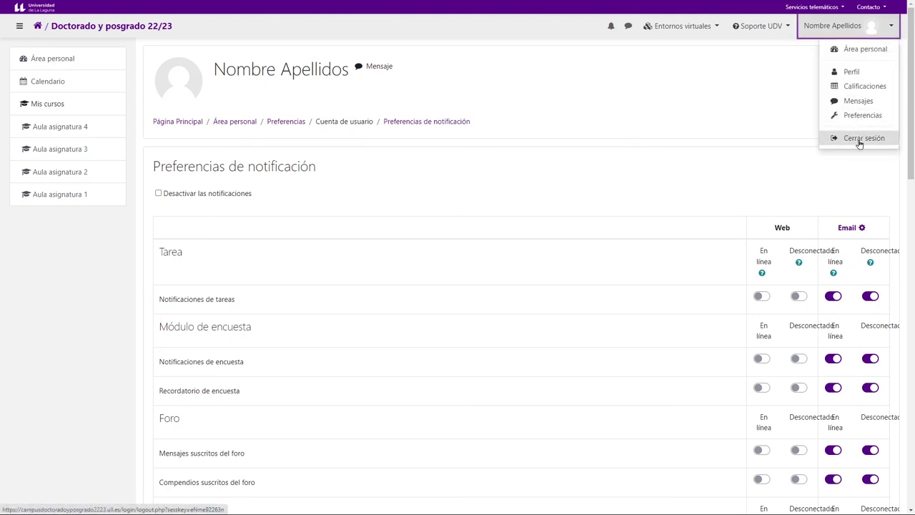
click(662, 124)
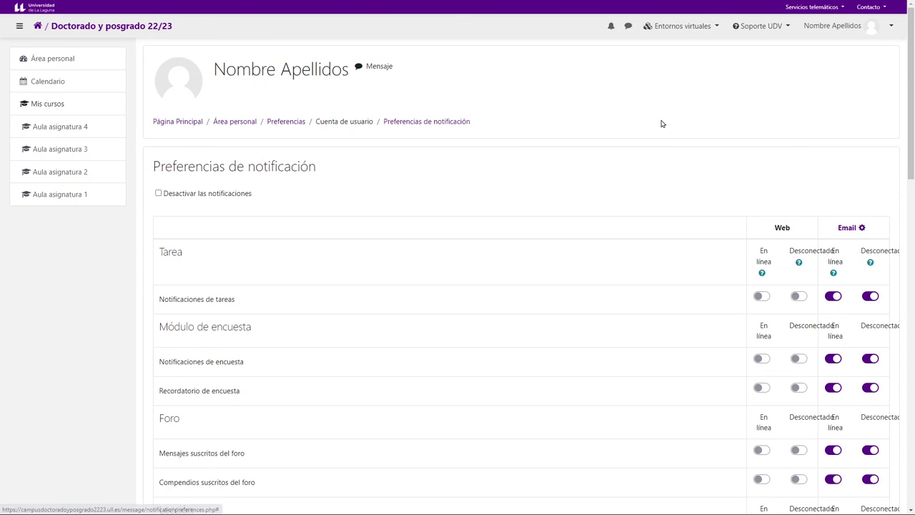